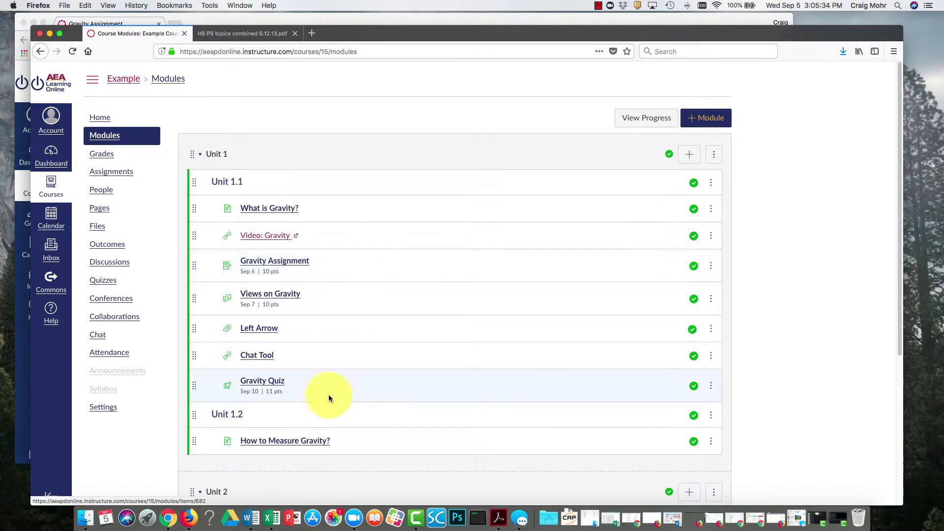
Step: Open Unit 2 Assignment 1 from the course modules
scroll(329, 394, "down", 4)
left_click(253, 376)
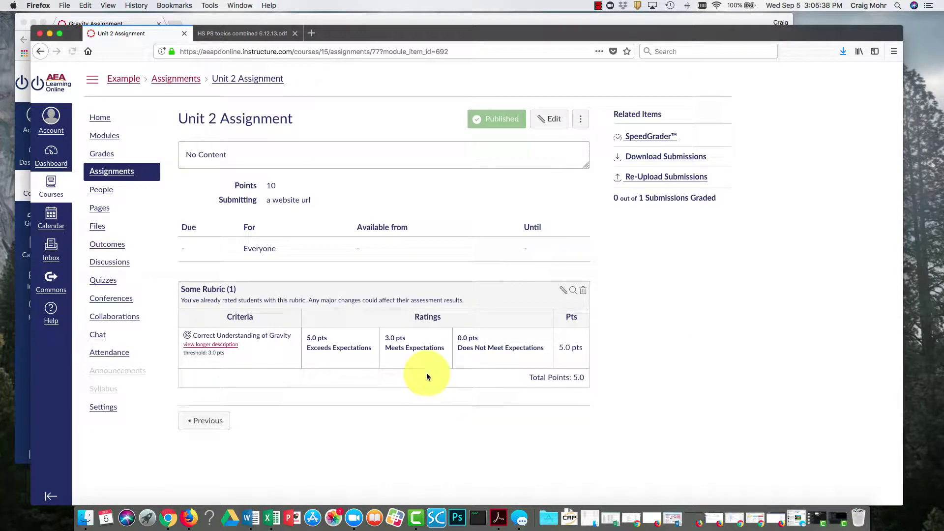
left_click(40, 51)
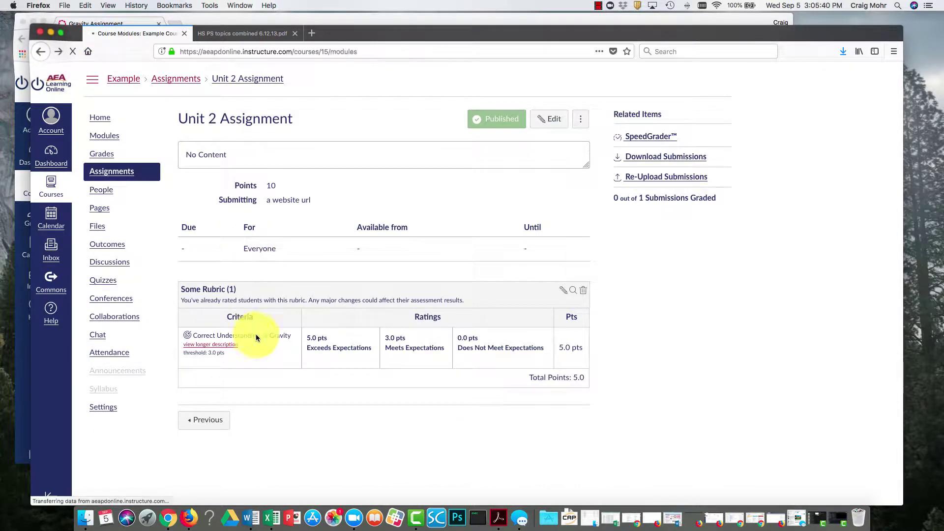
left_click(261, 314)
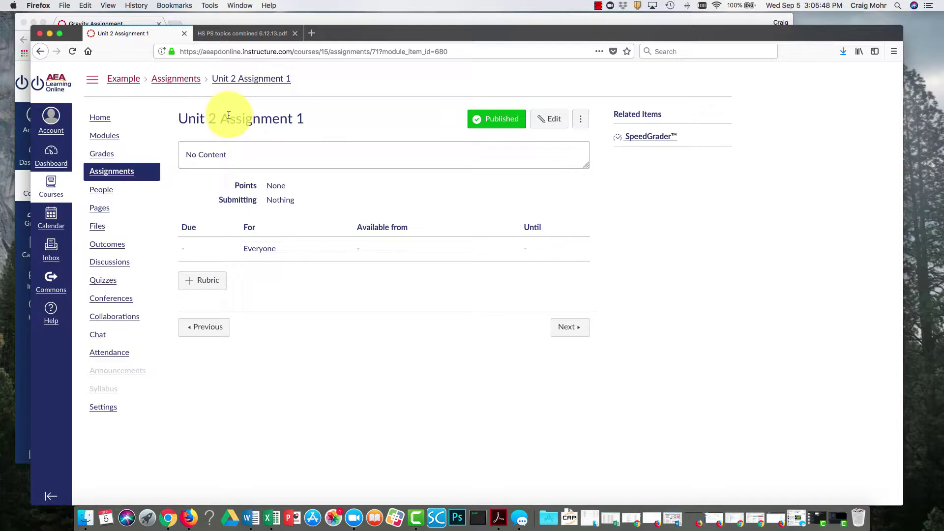
left_click(206, 279)
scroll(491, 334, "down", 1)
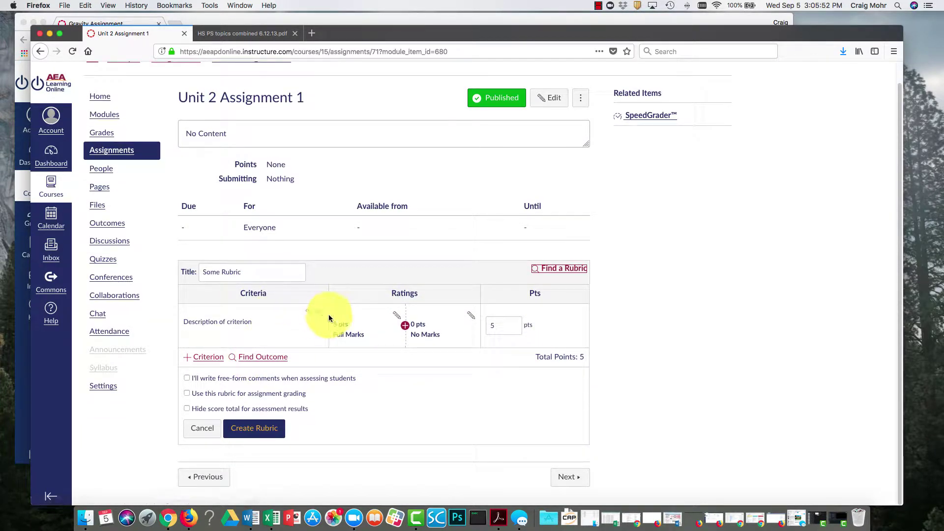
left_click(316, 311)
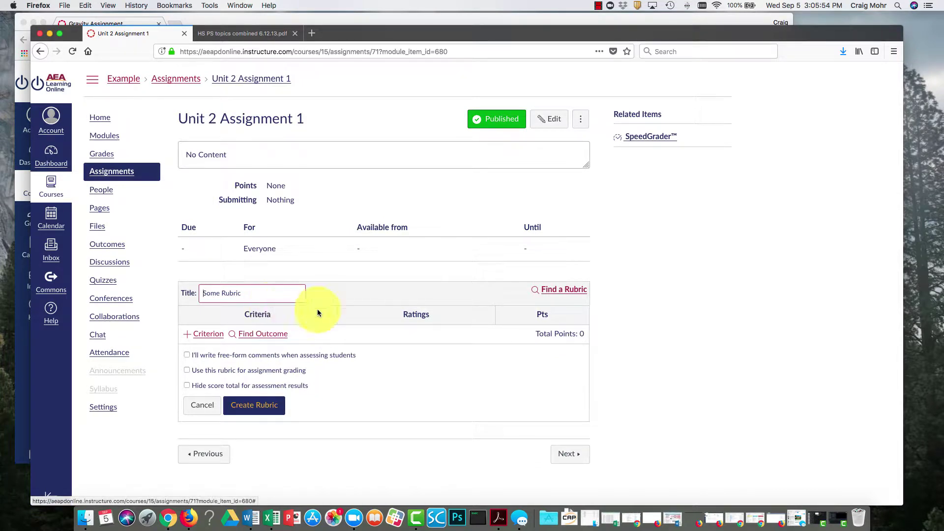
left_click(214, 407)
Step: Look through the existing rubrics and the course rubric management page, and return to Unit 2 Assignment 1
left_click(197, 277)
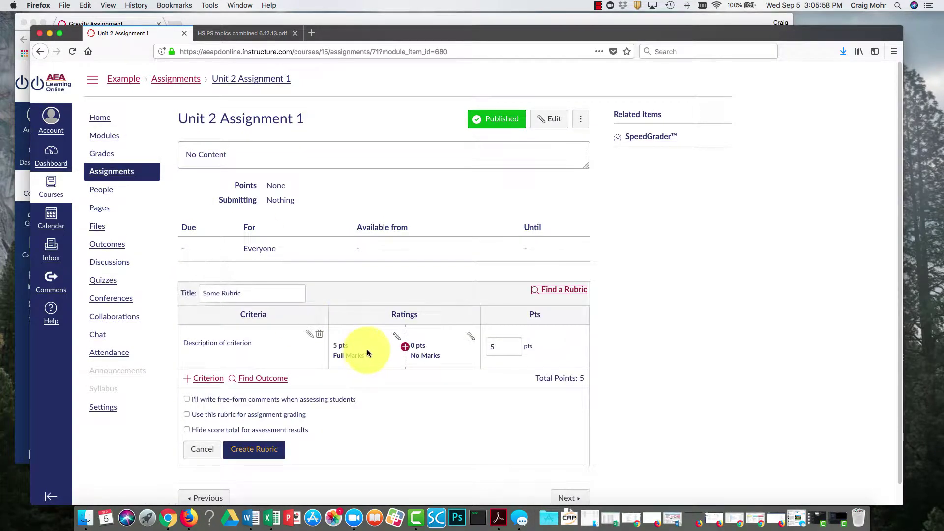
scroll(366, 350, "down", 1)
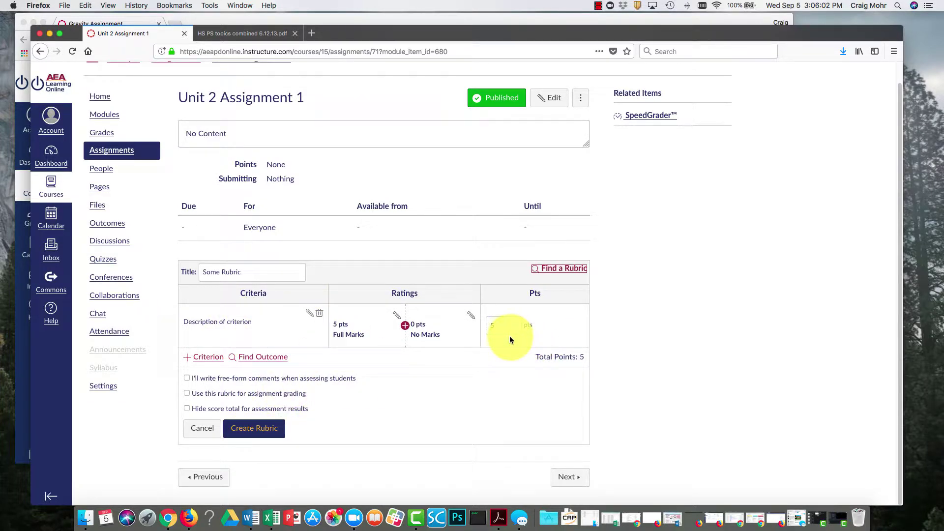
left_click(564, 268)
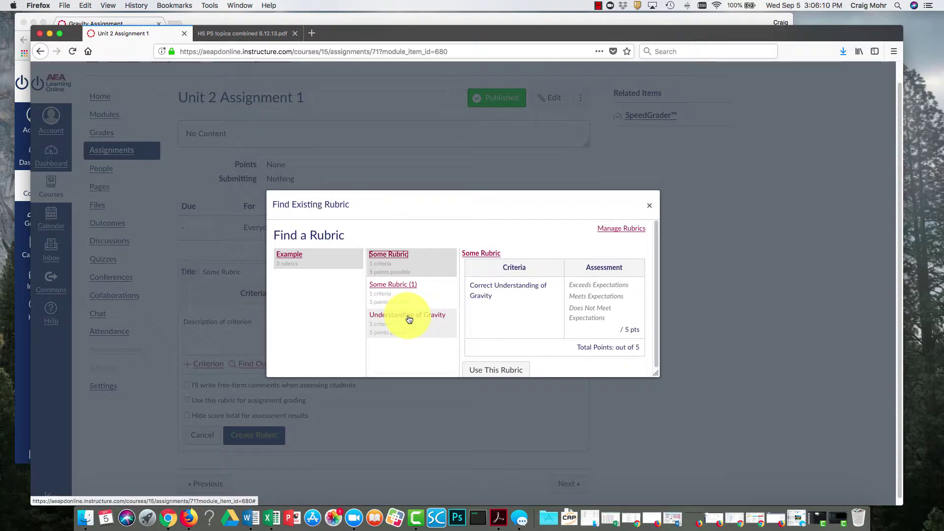
left_click(622, 231)
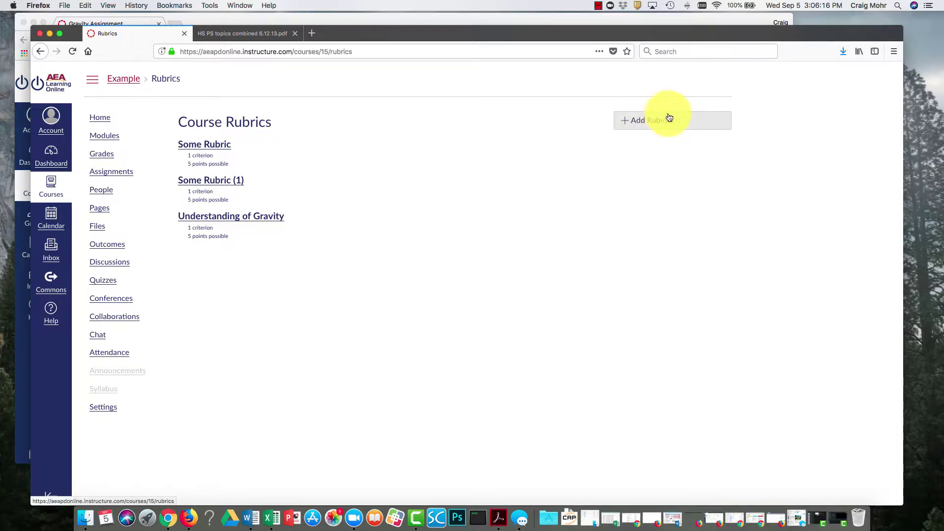
left_click(34, 51)
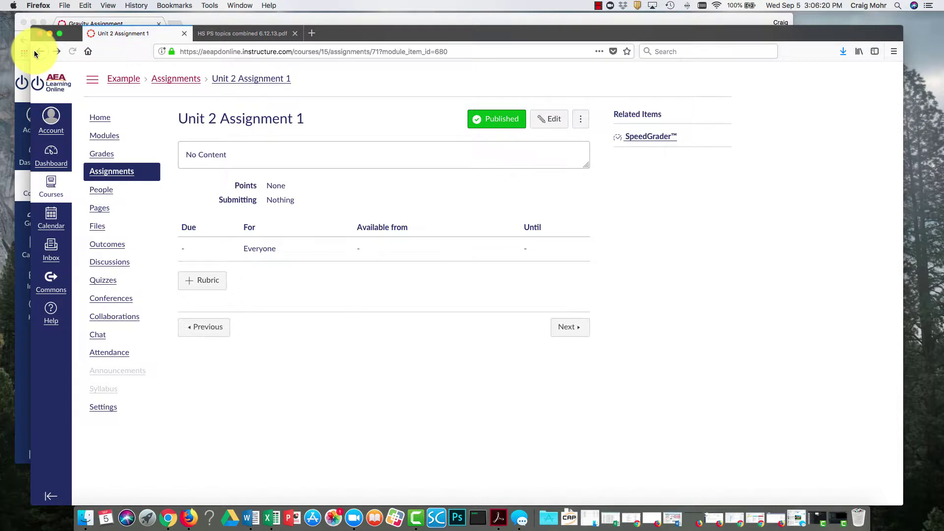
Step: Start a new rubric on the assignment and add a 3-point rating titled "example" between Full Marks and No Marks
left_click(217, 282)
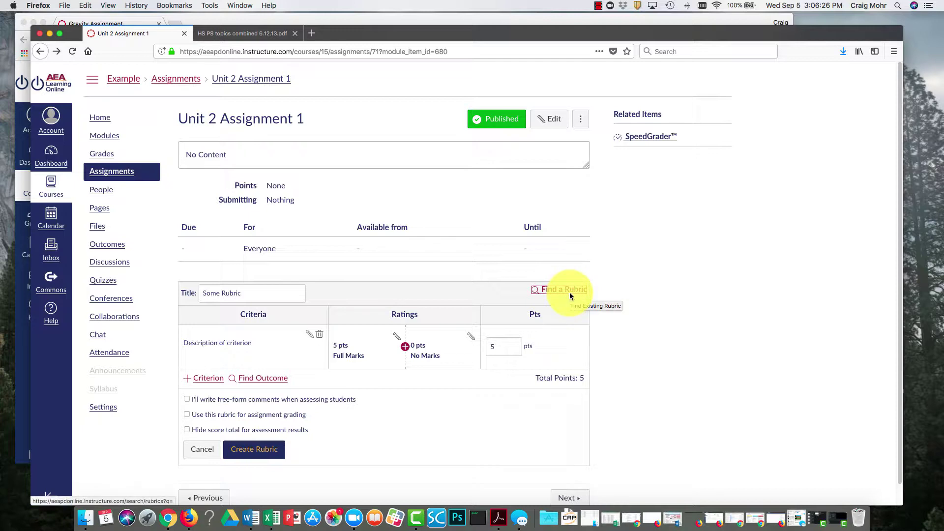
scroll(568, 297, "down", 1)
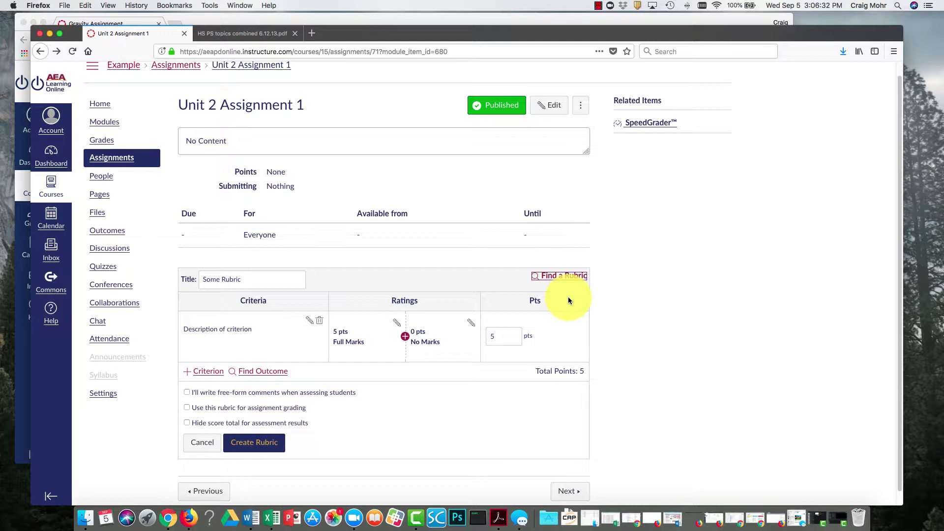
left_click(405, 336)
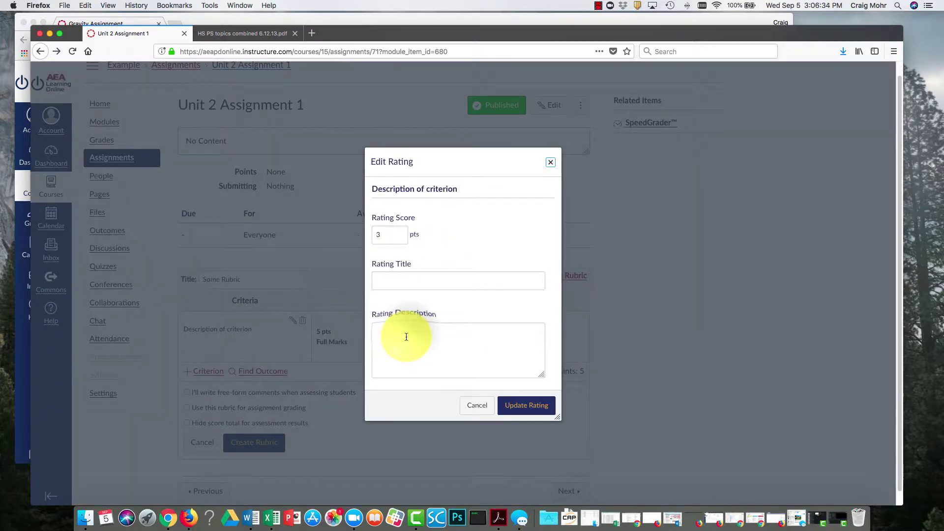
left_click(516, 408)
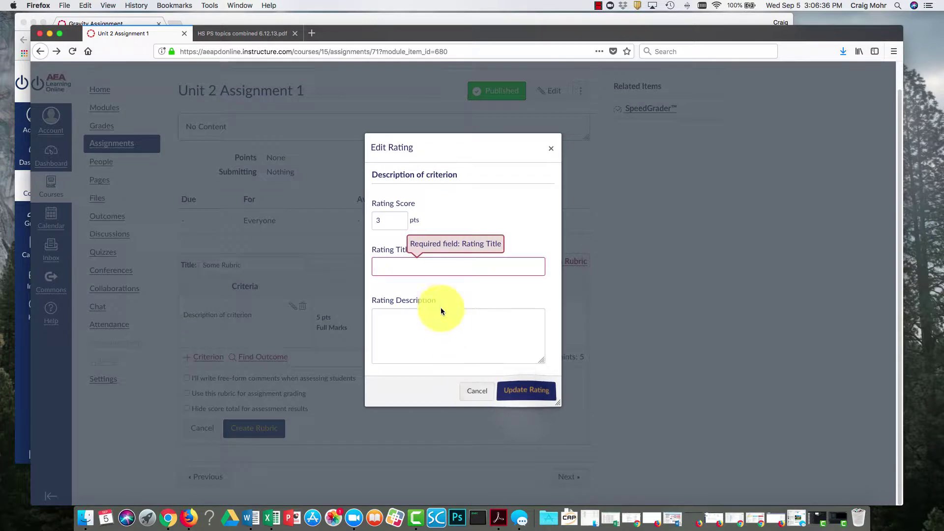
type("example")
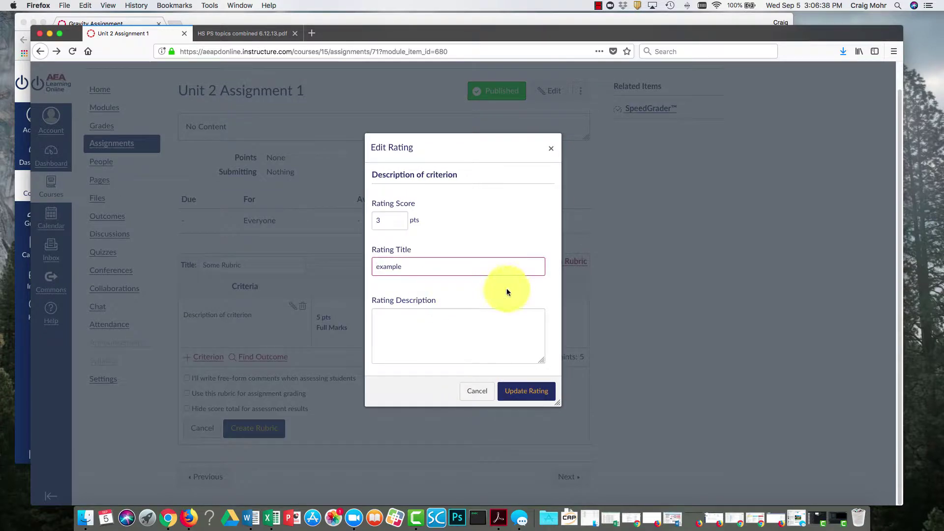
left_click(539, 388)
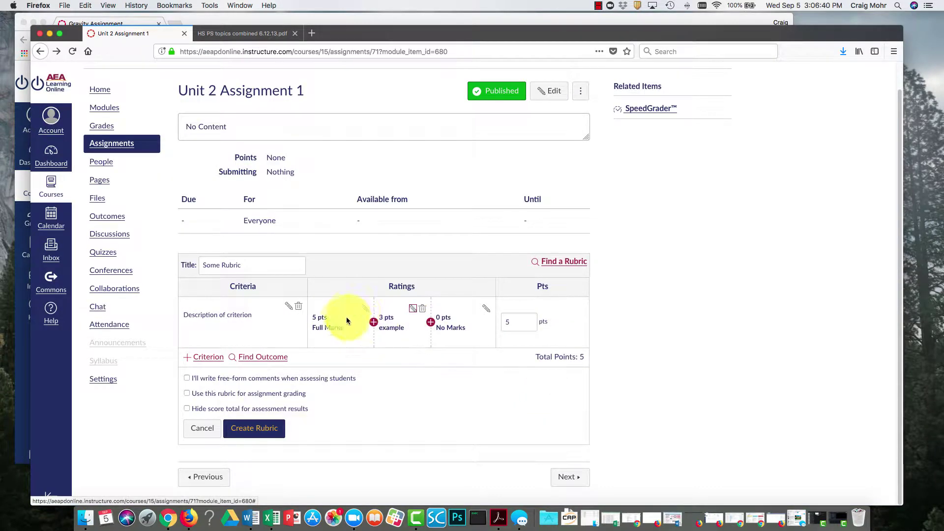
Step: Duplicate the existing criterion as a second rubric row, keeping its description
left_click(207, 357)
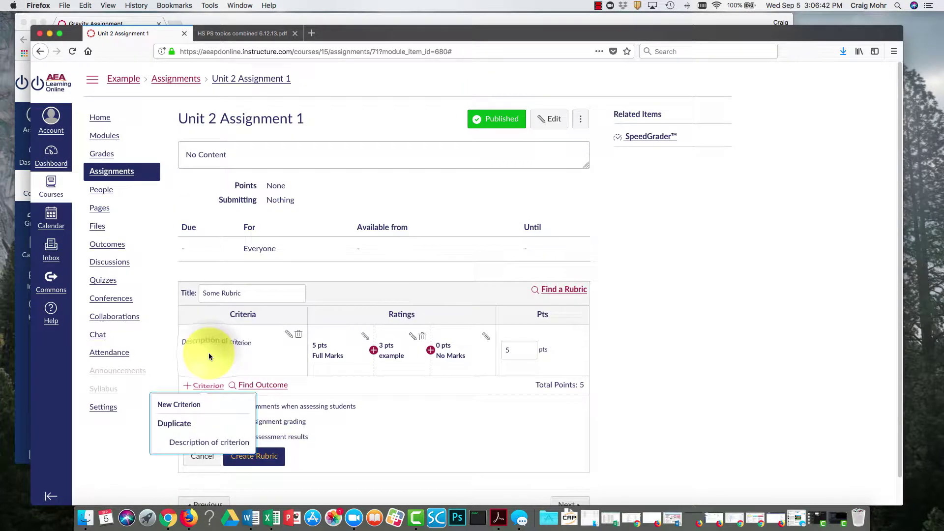
left_click(197, 441)
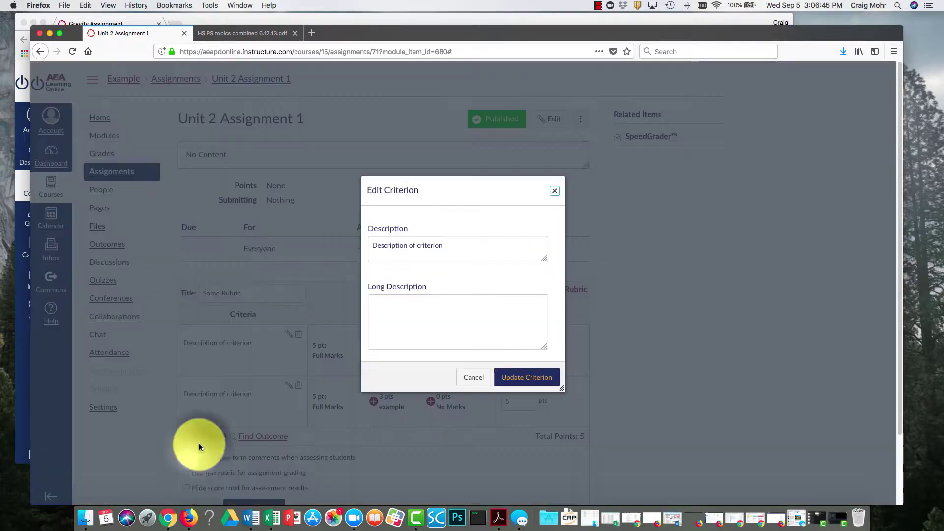
left_click(519, 379)
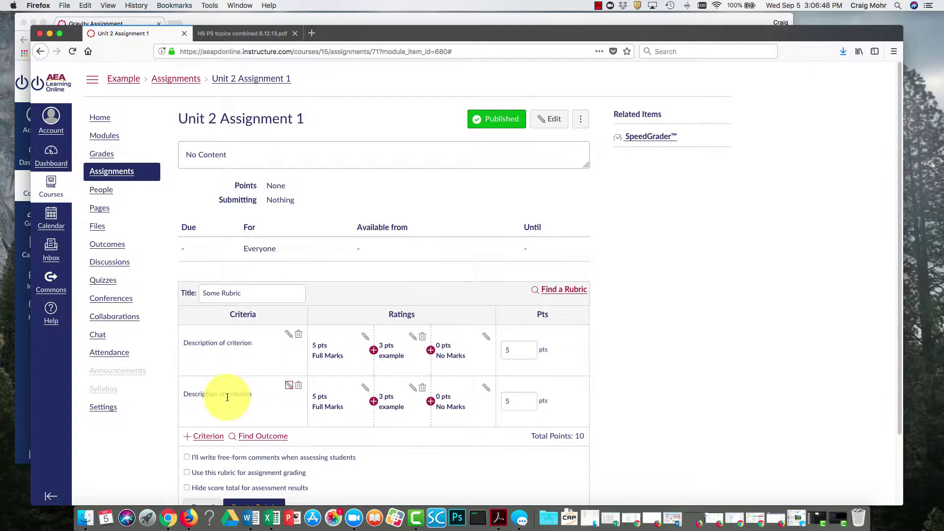
Step: Add a 2-point rating titled "test" before No Marks in the second criterion
left_click(430, 401)
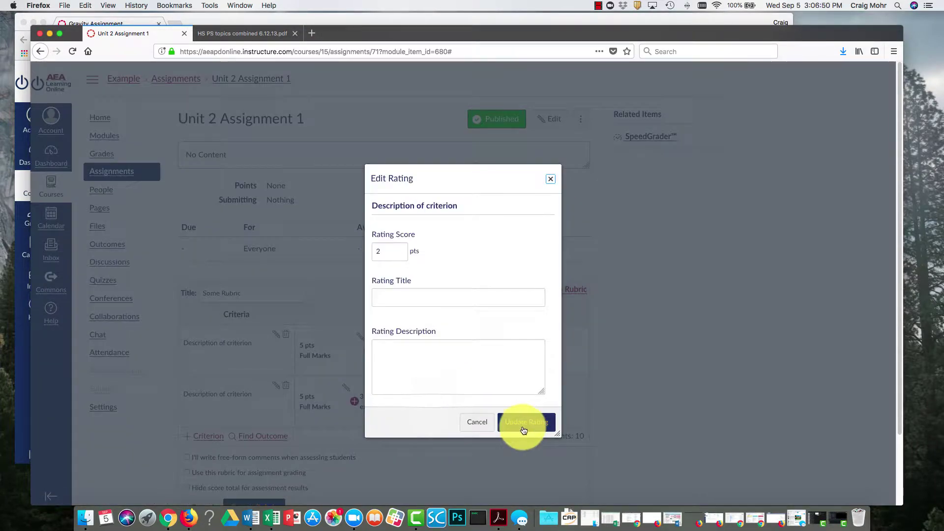
left_click(421, 297)
type("test")
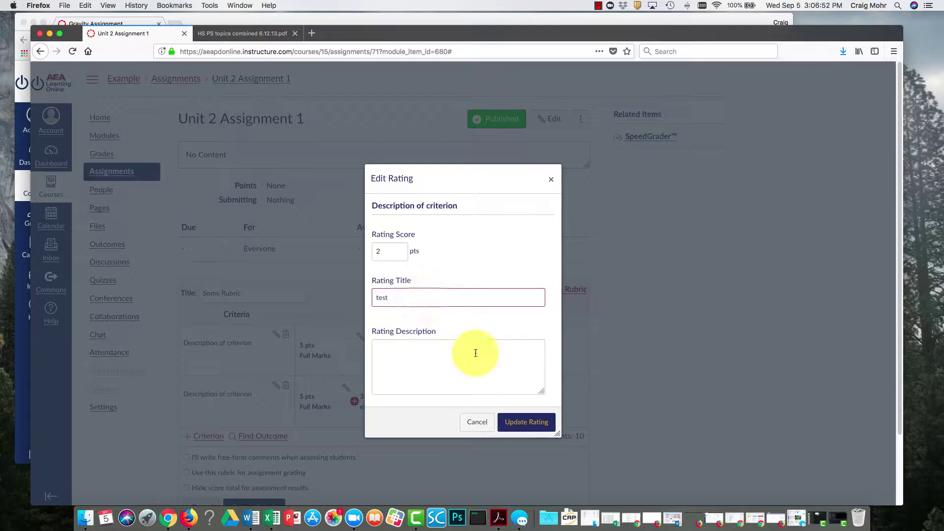
left_click(526, 422)
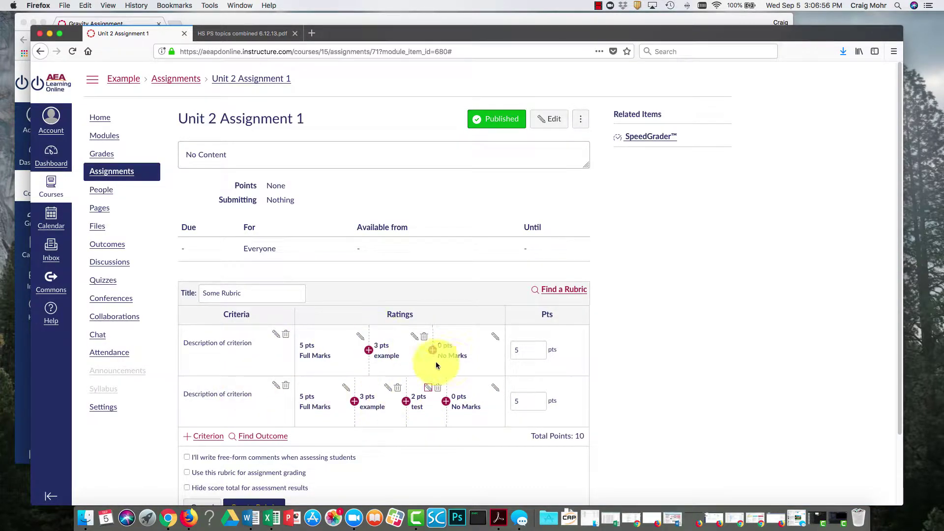
Step: Set the second criterion's points to 10
scroll(468, 364, "down", 1)
scroll(462, 361, "down", 3)
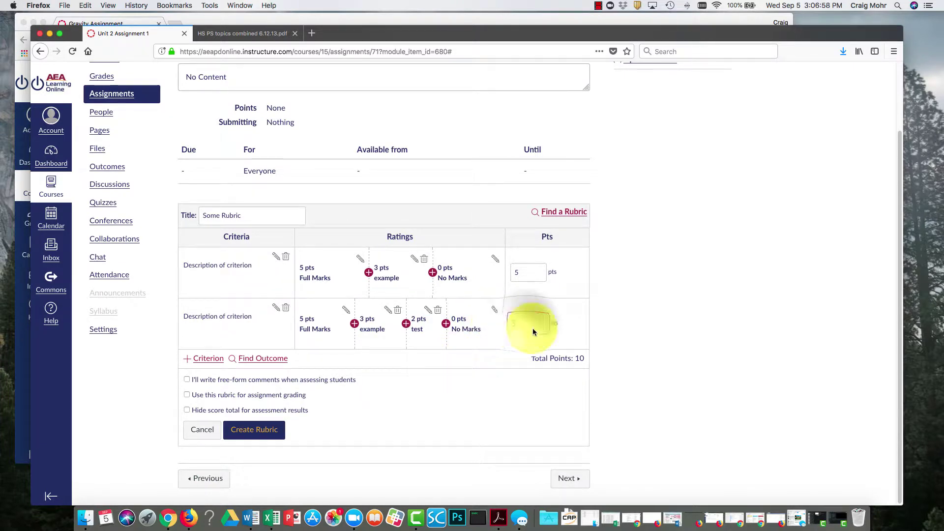
left_click(555, 331)
type("10")
left_click(648, 328)
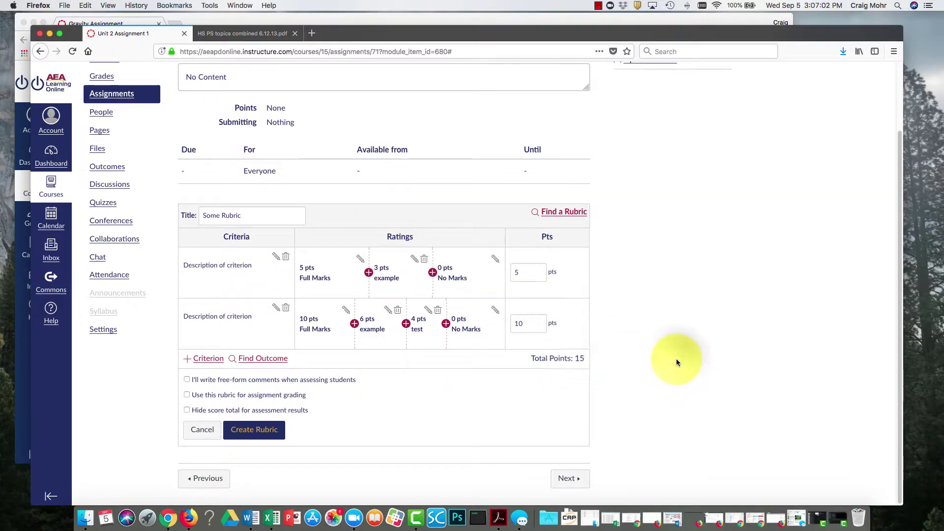
Step: Create the rubric with its use for assignment grading enabled, changing the assignment points to match
scroll(676, 362, "up", 3)
scroll(677, 362, "down", 3)
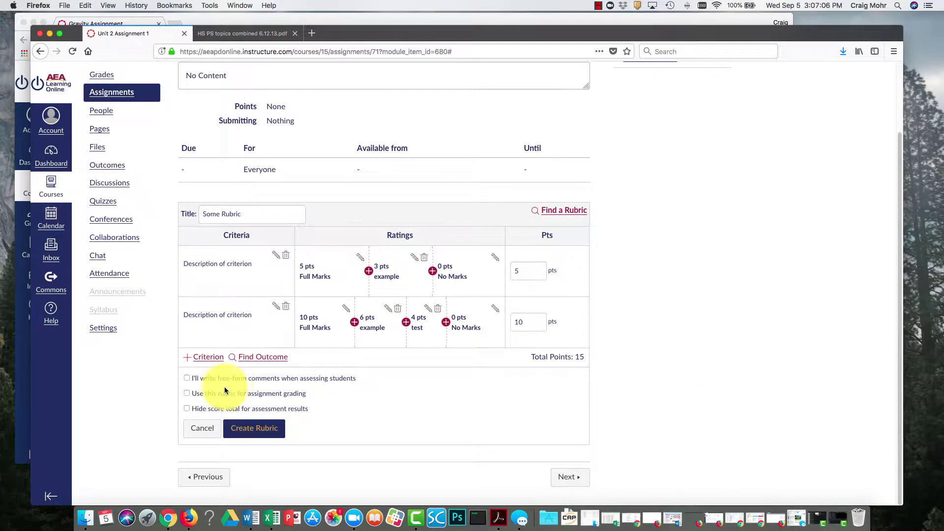
left_click(187, 394)
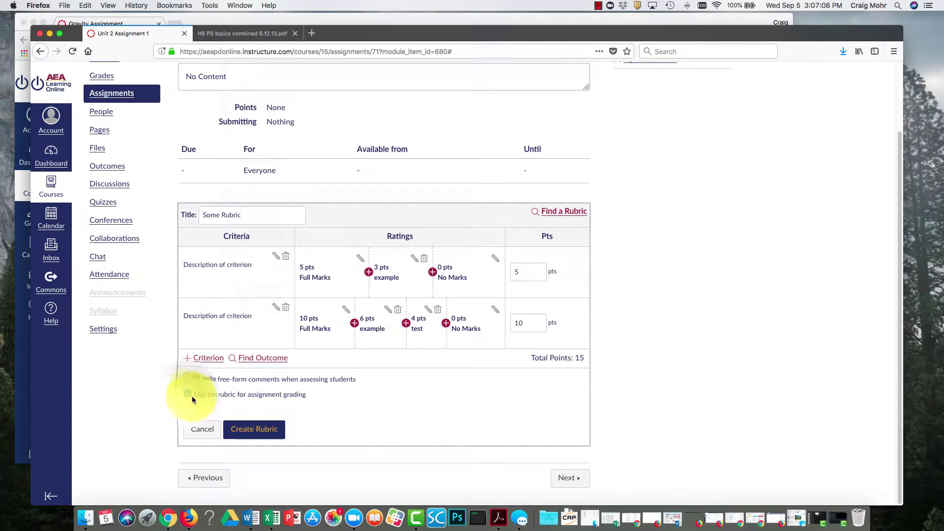
left_click(254, 430)
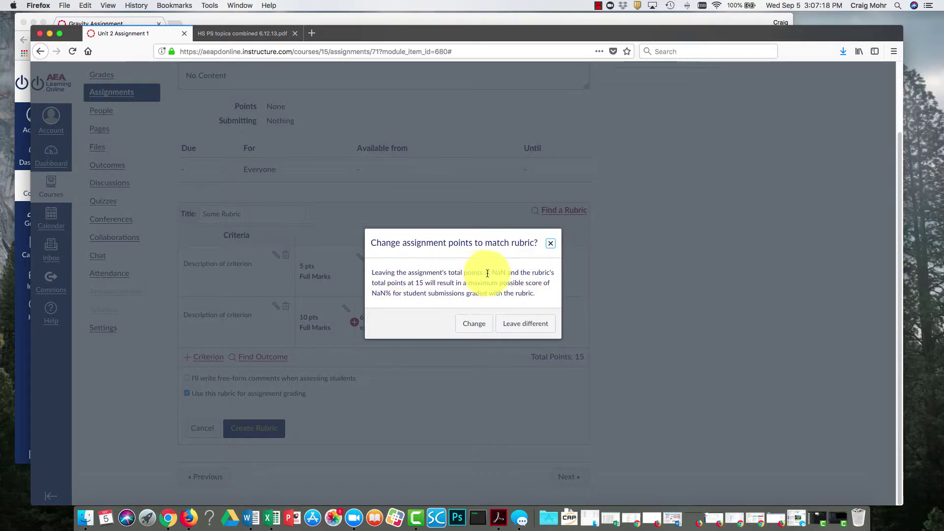
left_click(471, 326)
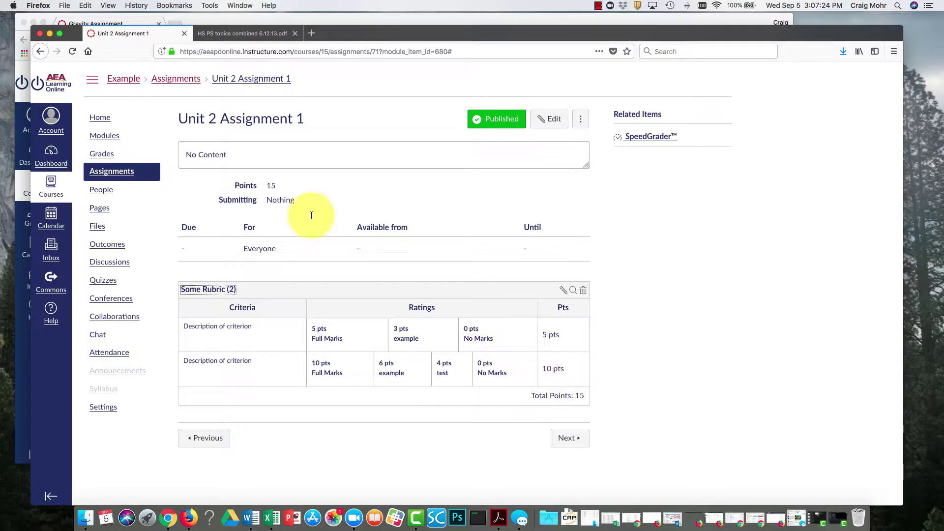
Step: Compare the assignment's points with the rubric's total points
double_click(274, 186)
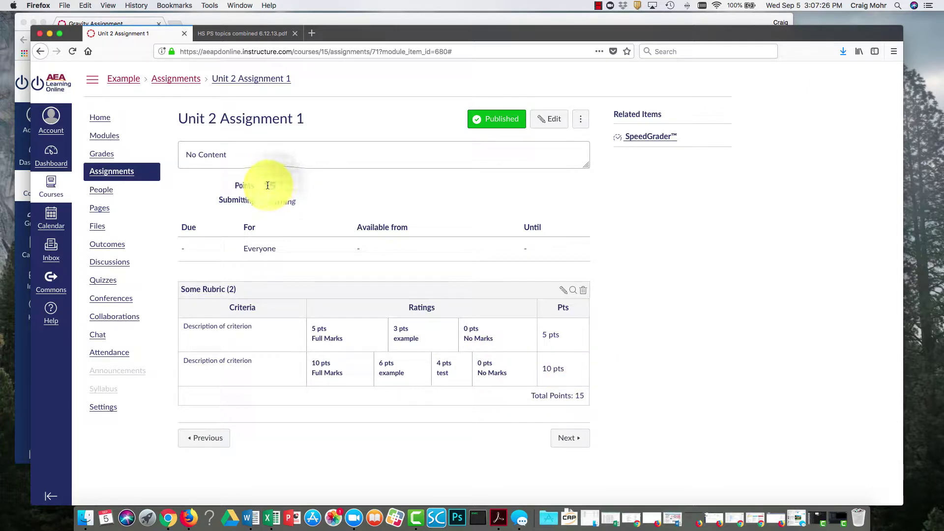
double_click(579, 395)
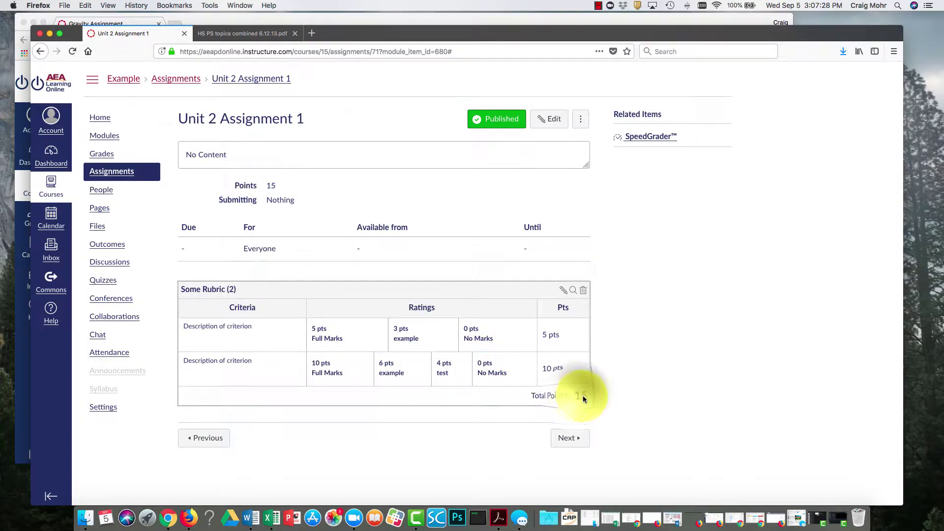
double_click(271, 185)
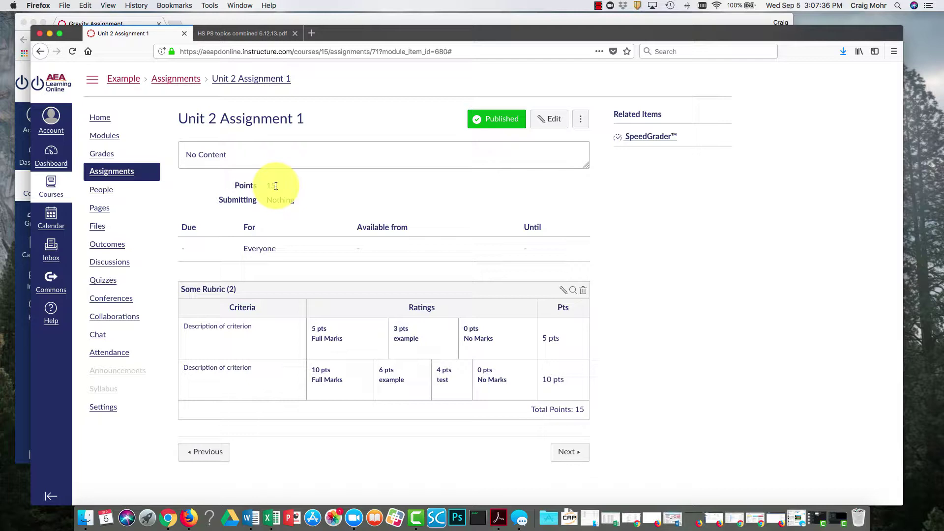
Step: Set the assignment's points to 20 and save the assignment
left_click(549, 122)
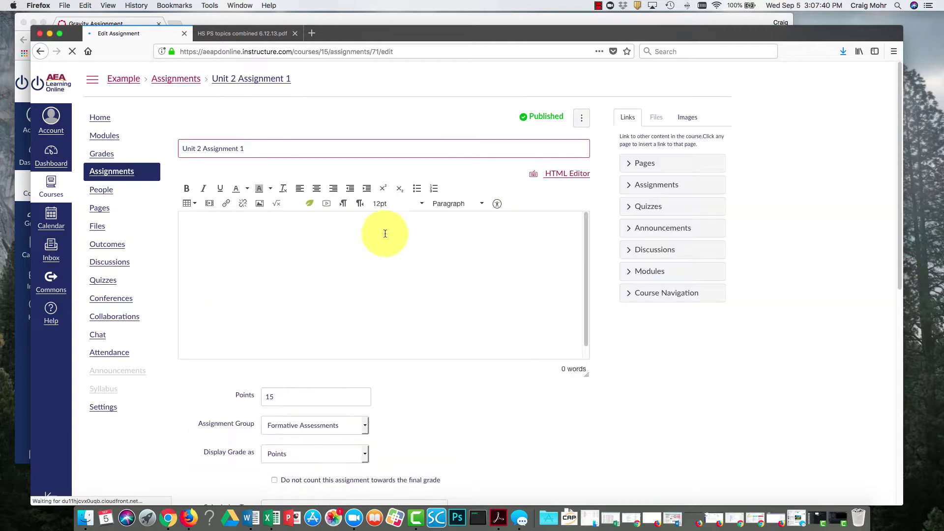
double_click(273, 397)
type("20")
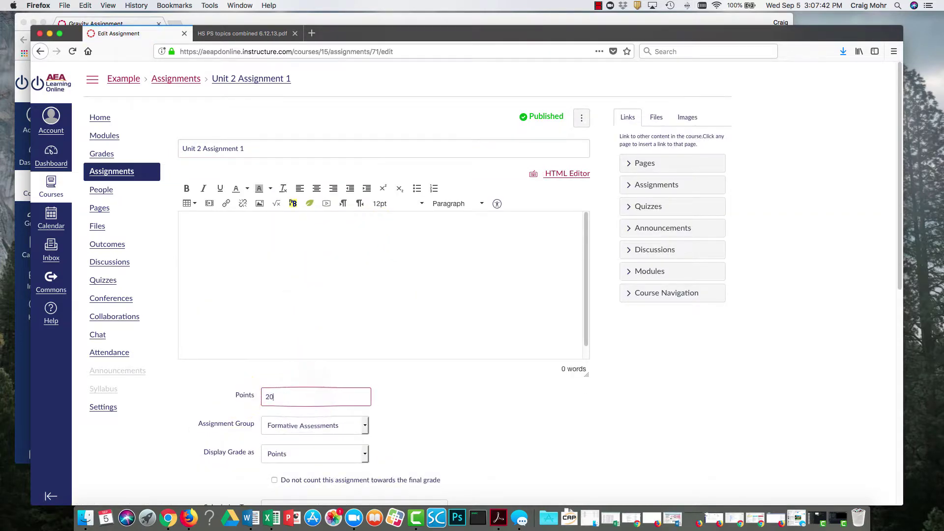
scroll(481, 417, "down", 10)
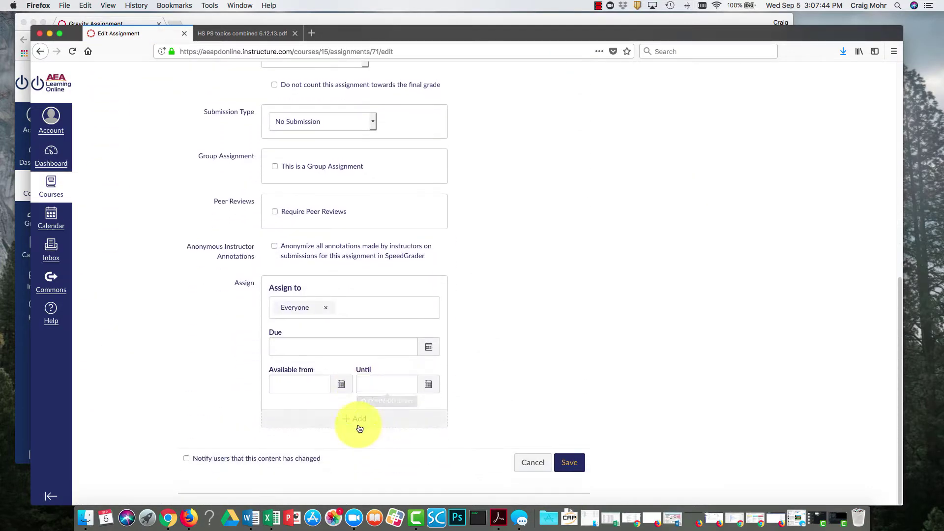
left_click(555, 466)
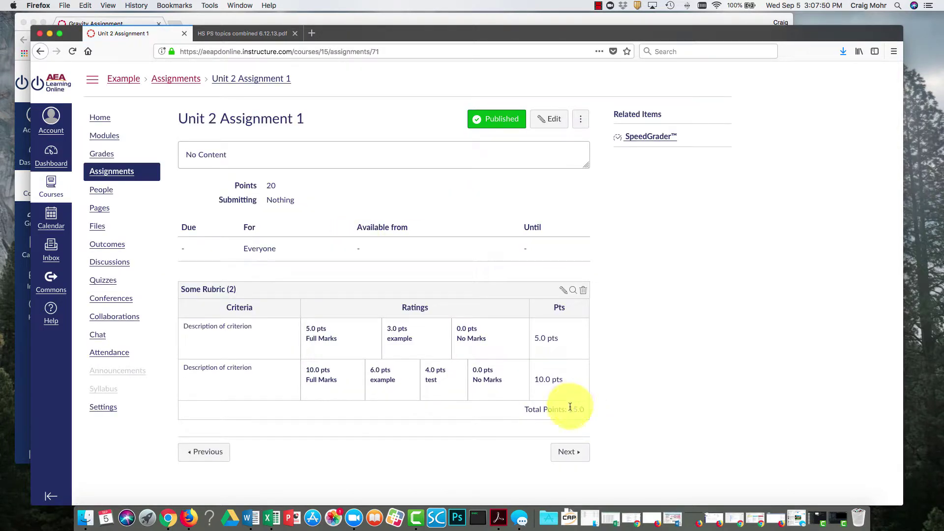
Step: Check the rubric's total points against the points now set for Unit 2 Assignment 1
left_click_drag(568, 409, 580, 409)
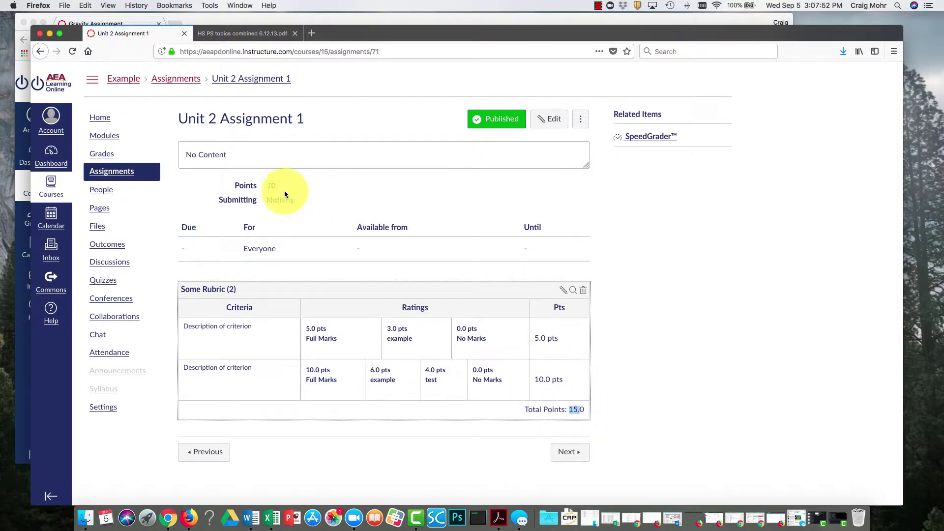
double_click(271, 186)
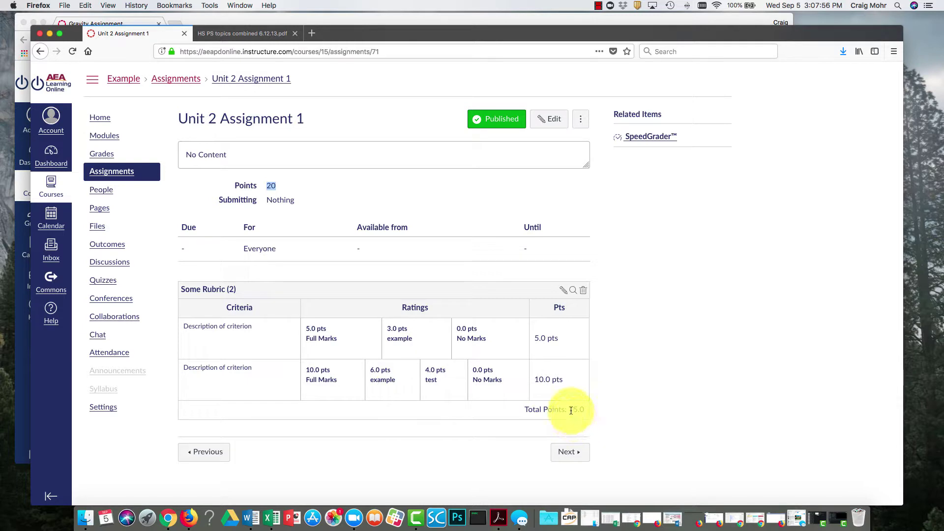
left_click_drag(569, 409, 584, 409)
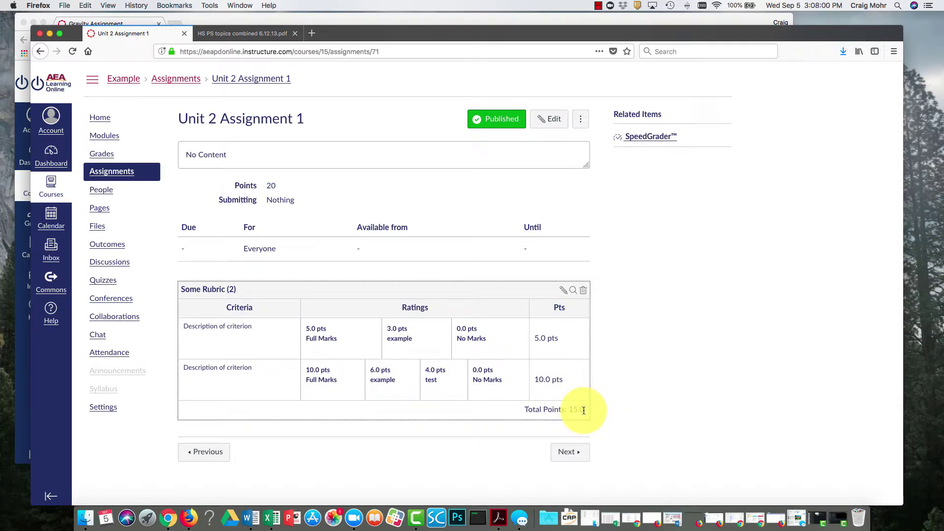
left_click(528, 363)
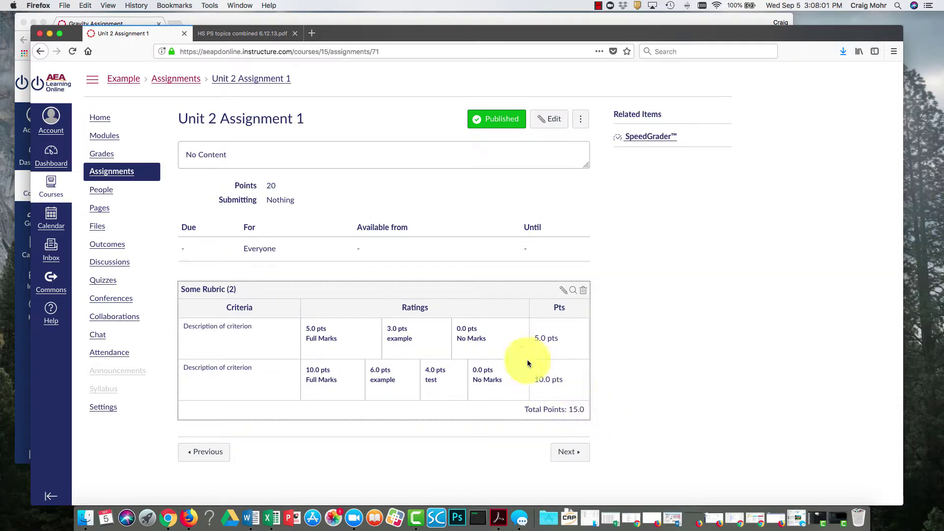
left_click(267, 185)
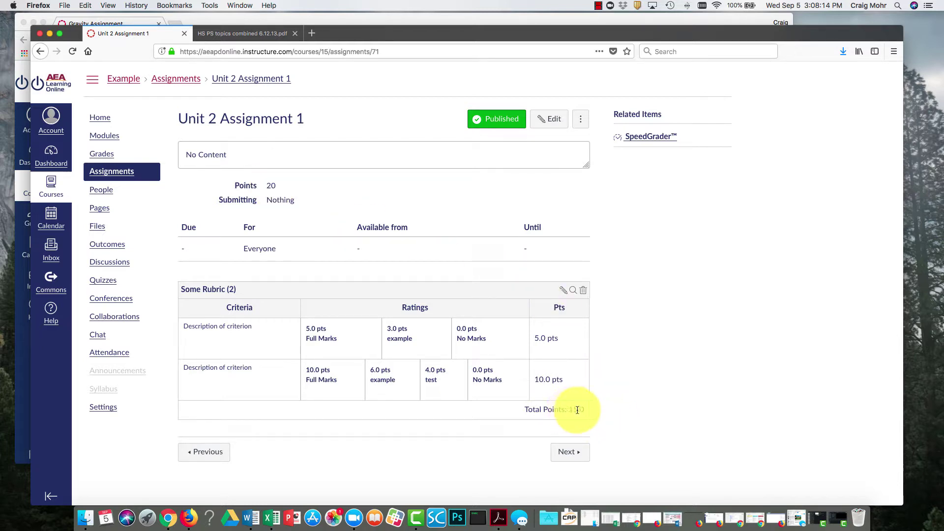
left_click_drag(268, 185, 278, 184)
left_click(265, 185)
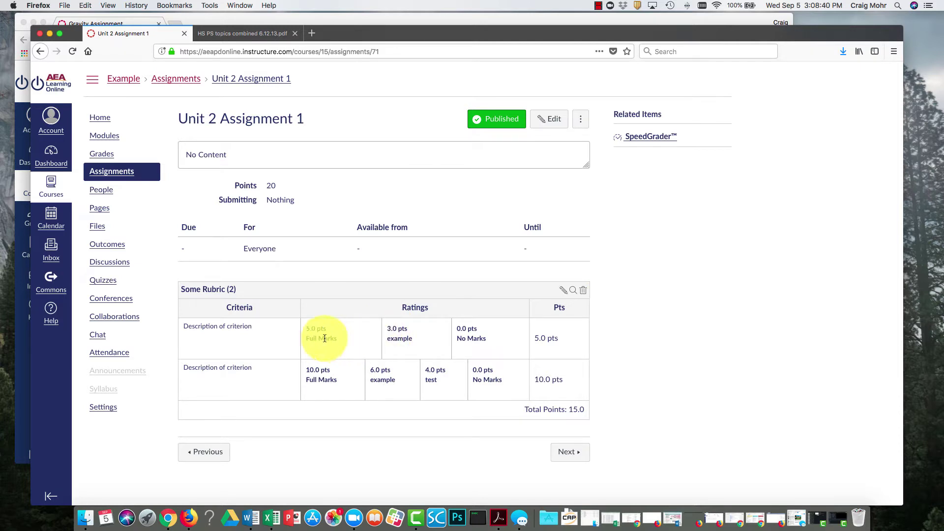
Step: Open the rubric in SpeedGrader and rate the first criterion 3.0 pts (example) and the second 10.0 pts (Full Marks)
left_click(639, 137)
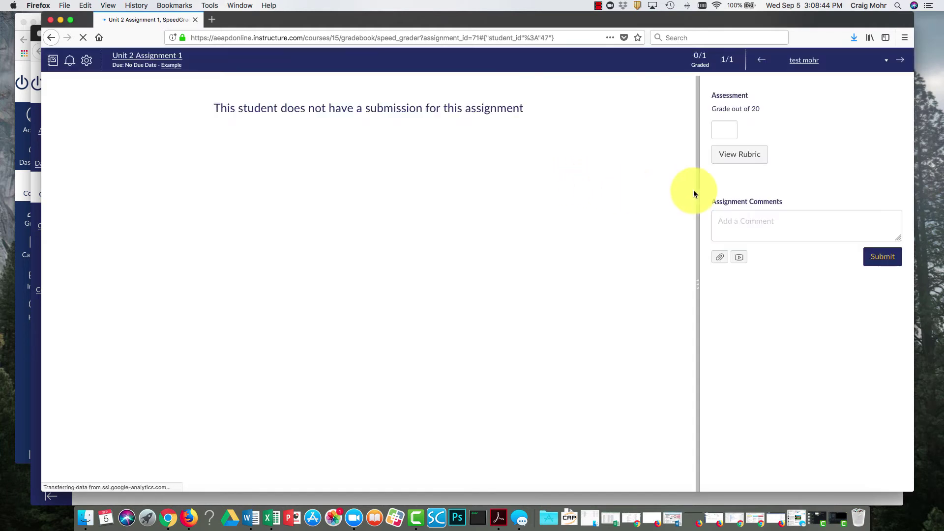
left_click(740, 154)
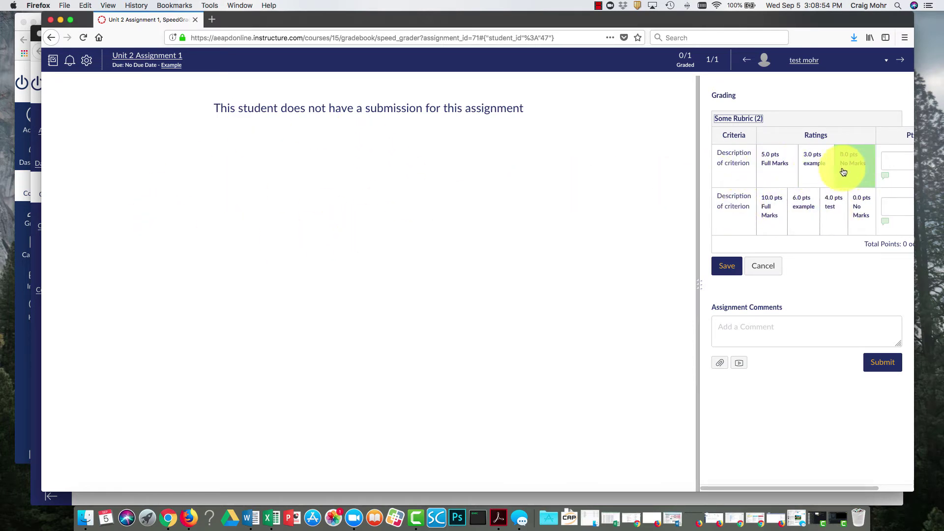
left_click(809, 170)
left_click(769, 207)
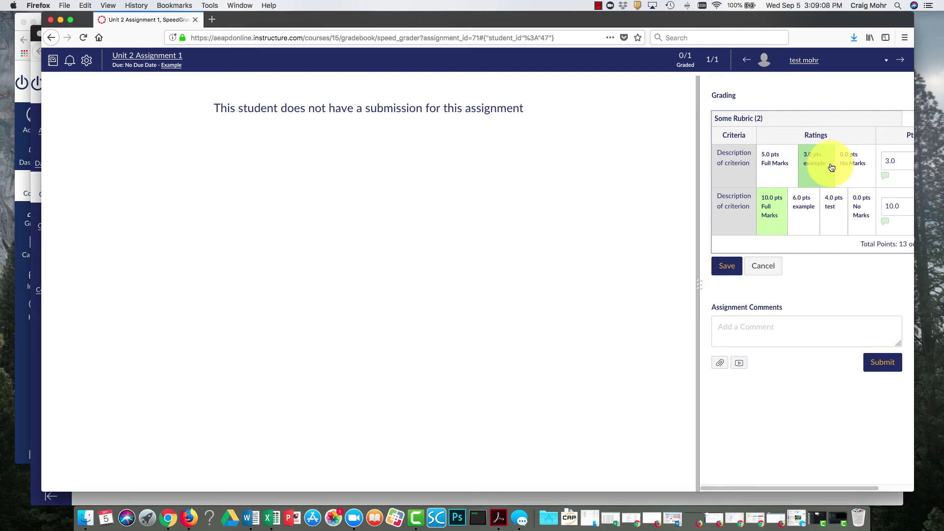
scroll(831, 168, "right", 1)
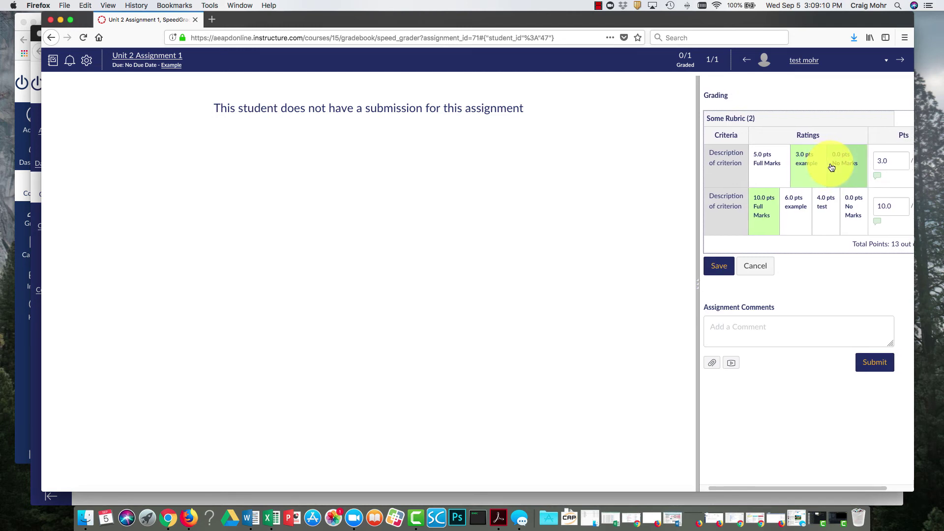
scroll(831, 167, "right", 1)
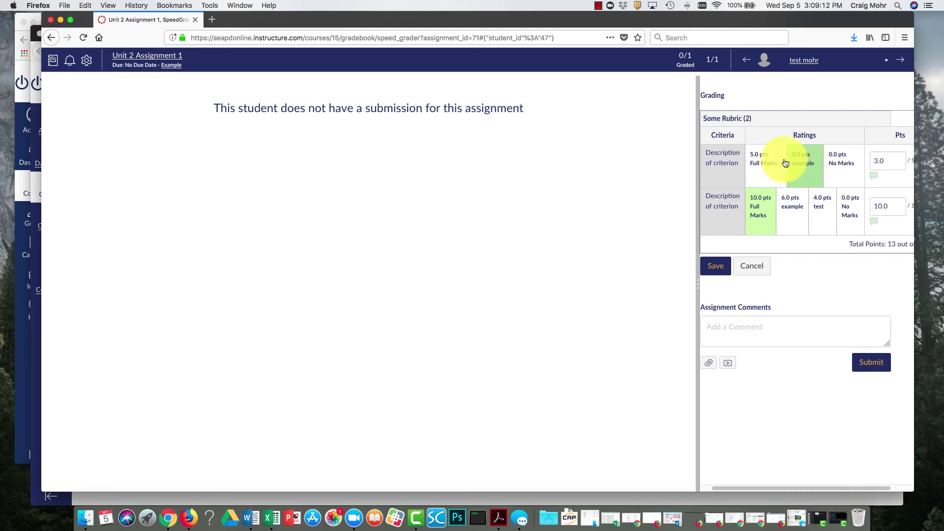